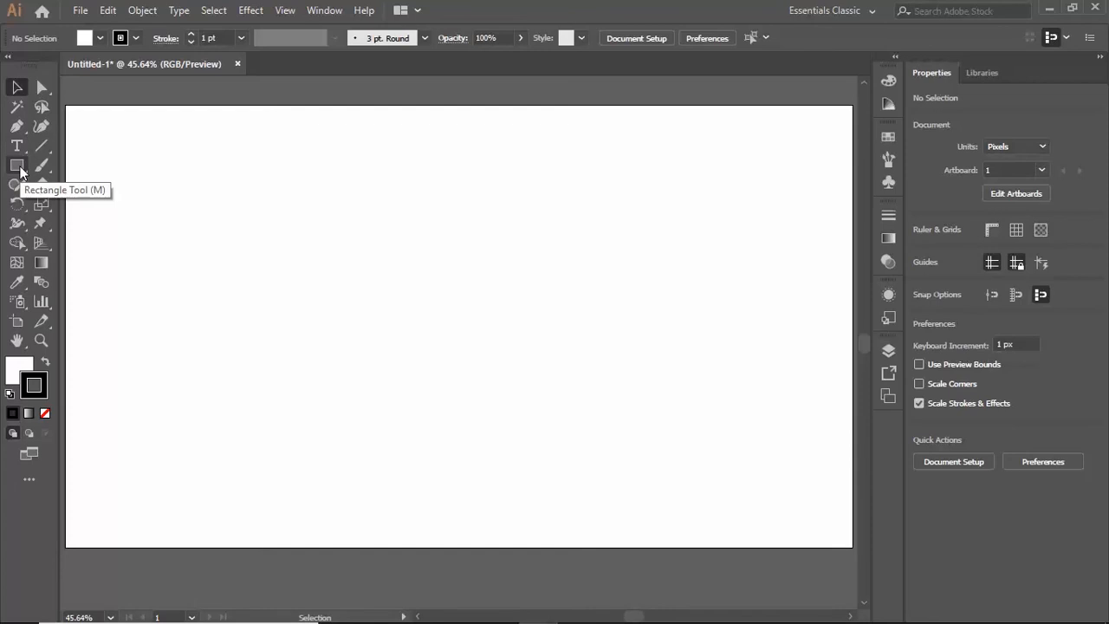
Draw a tilted five-pointed star about 203 by 204 px in the artboard's upper-left corner with the Star tool
{"action": "left_click", "coordinate": [18, 165]}
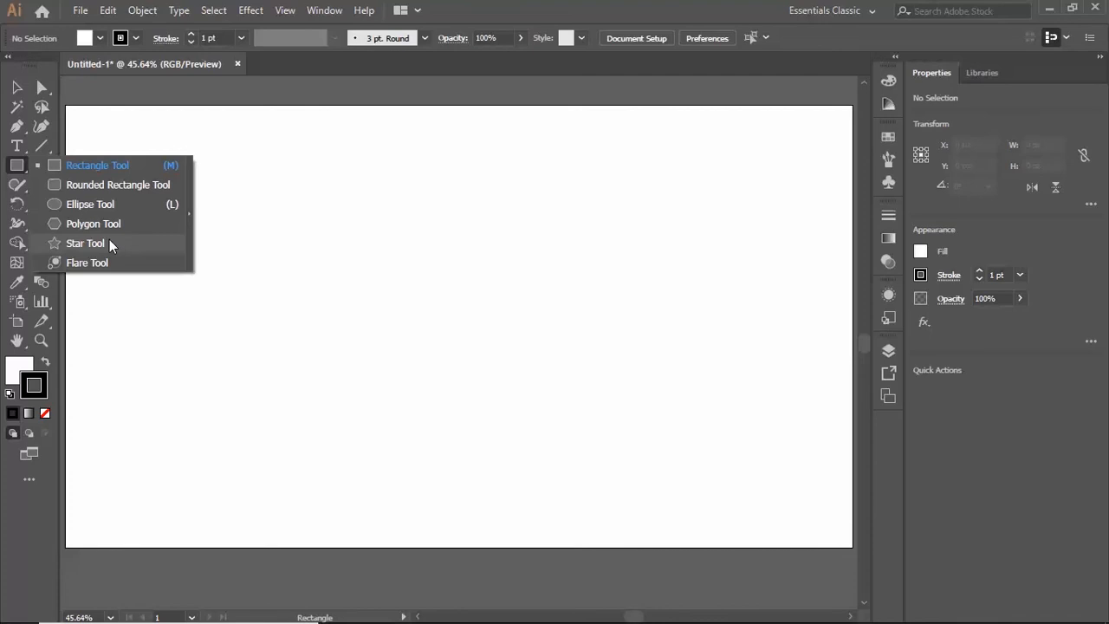
{"action": "left_click", "coordinate": [85, 243]}
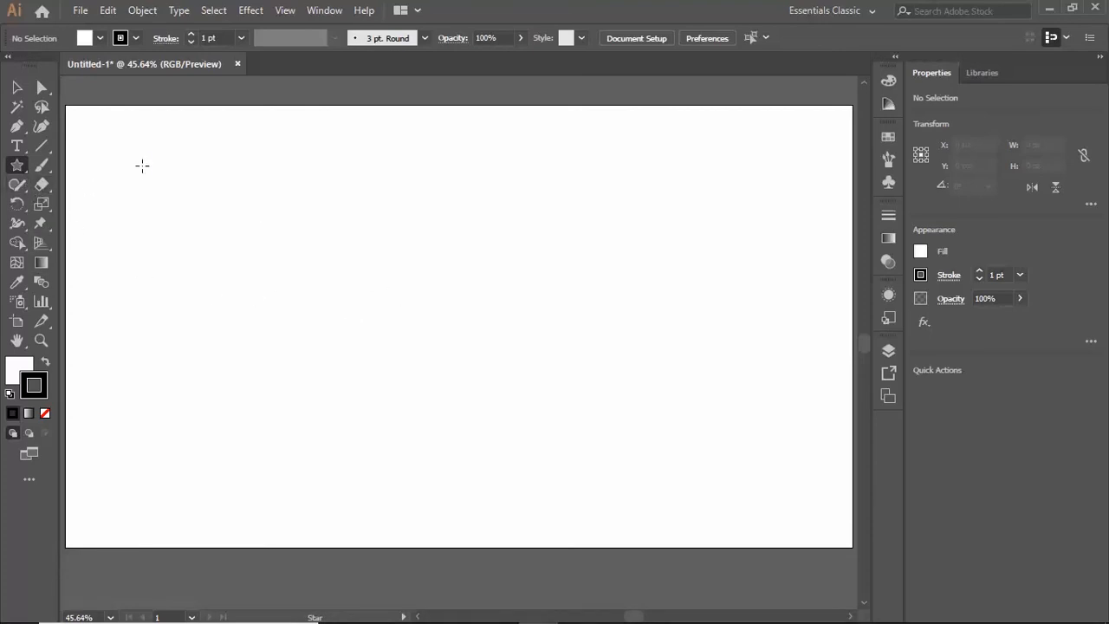
{"action": "left_click_drag", "start_coordinate": [142, 165], "coordinate": [197, 194]}
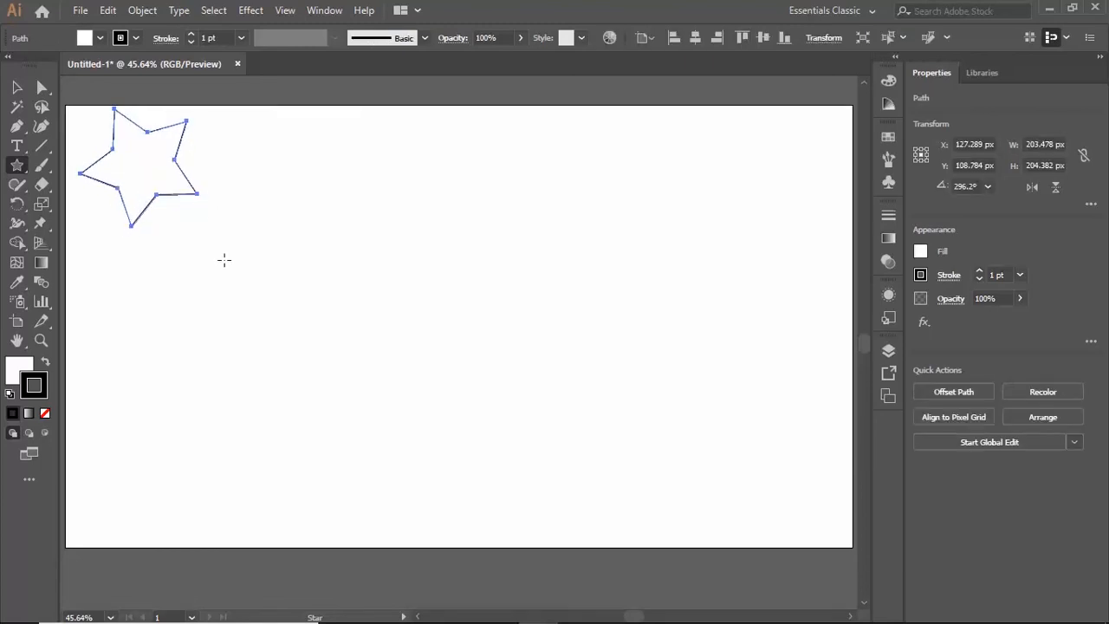
Create a five-pointed star beside the first one with Radius 1 of 100 px and Radius 2 of 55 px
{"action": "left_click", "coordinate": [280, 176]}
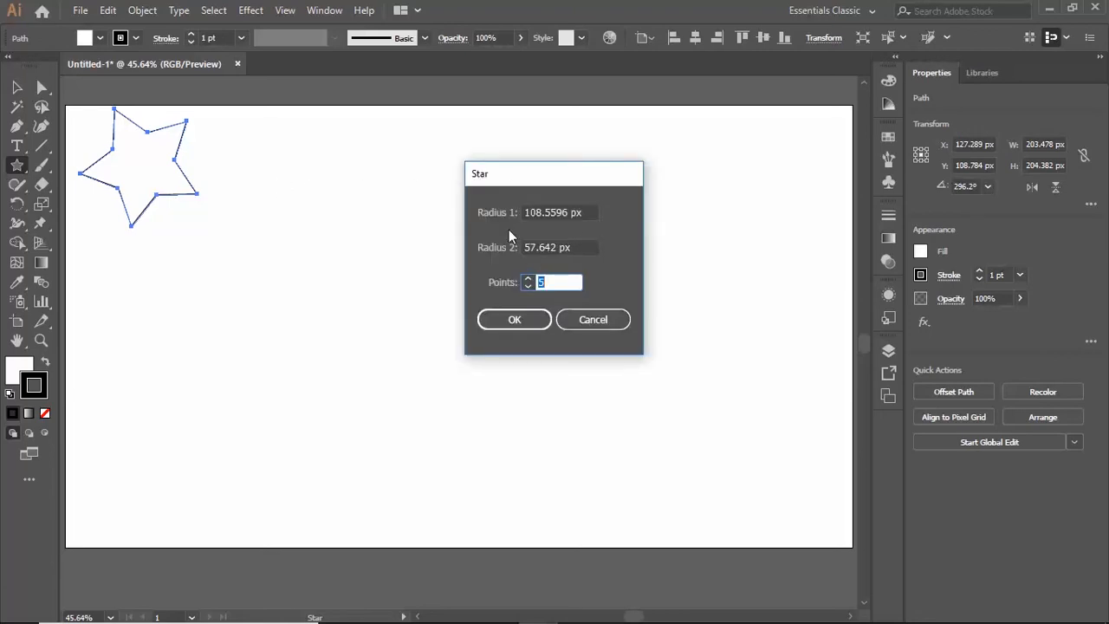
{"action": "left_click_drag", "start_coordinate": [588, 248], "coordinate": [520, 248]}
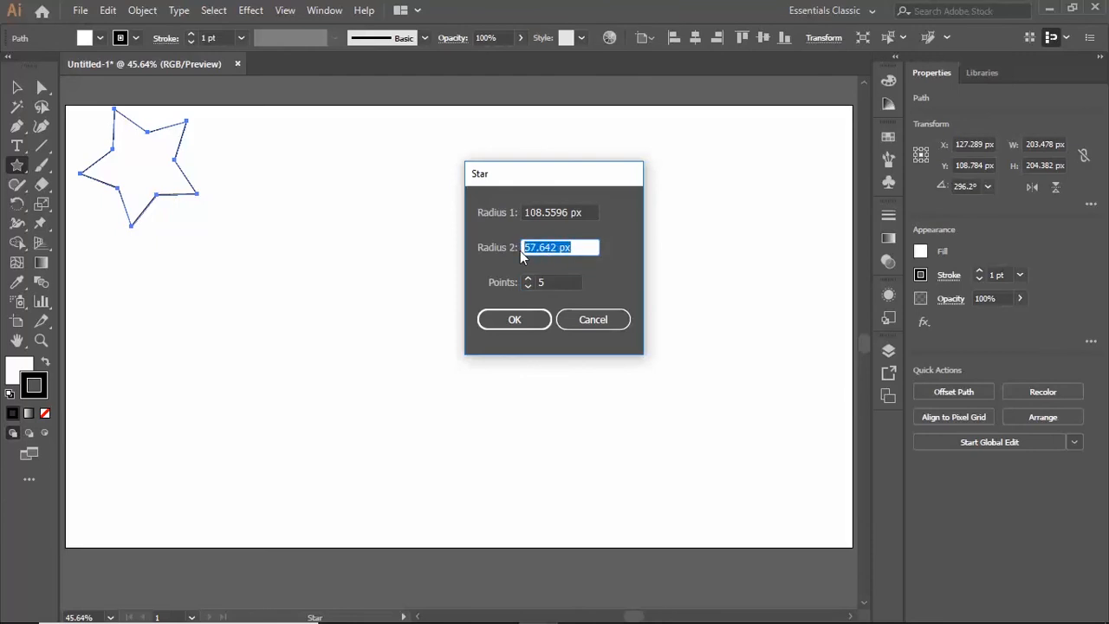
{"action": "type", "text": "55"}
{"action": "left_click_drag", "start_coordinate": [598, 212], "coordinate": [514, 211]}
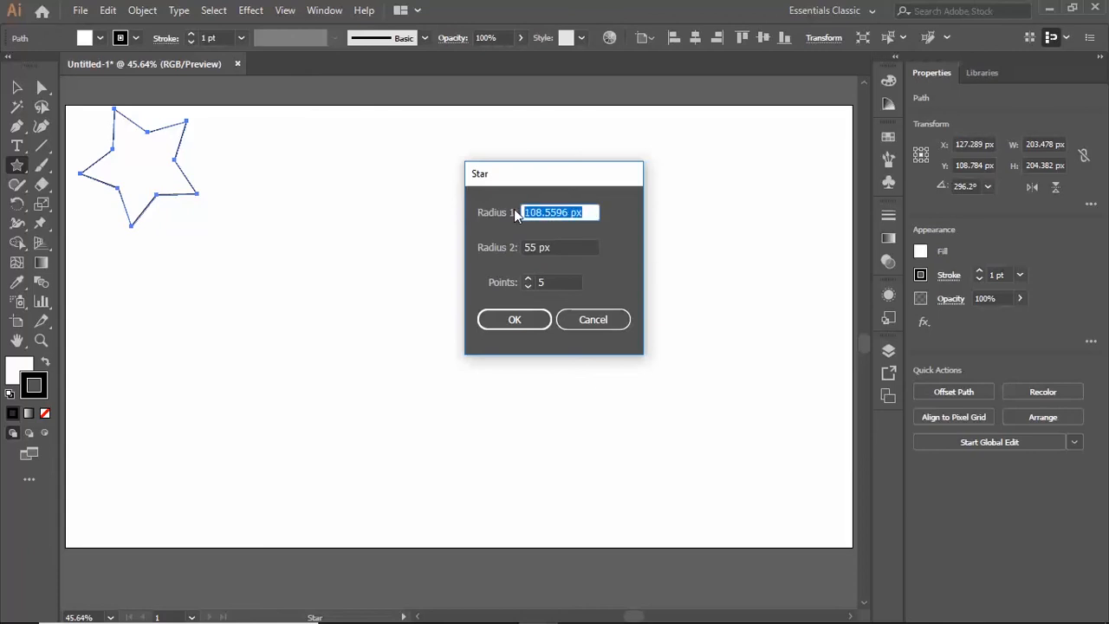
{"action": "type", "text": "100"}
{"action": "left_click", "coordinate": [523, 327]}
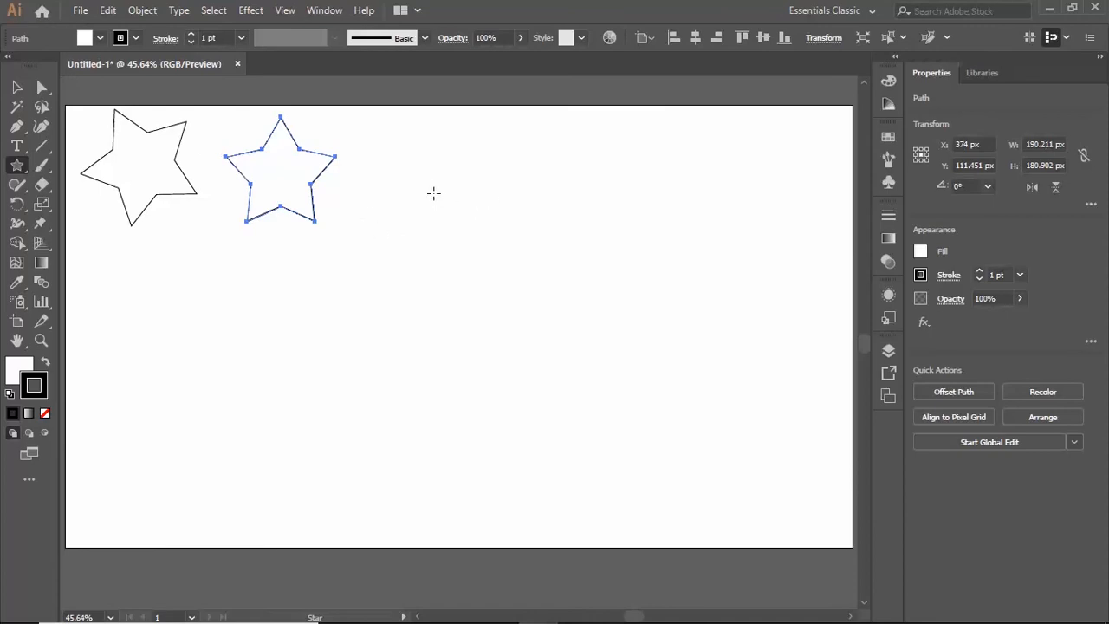
Draw two more five-pointed stars along the top row, about 214 by 221 px and about 222 by 224 px
{"action": "left_click_drag", "start_coordinate": [433, 194], "coordinate": [486, 236]}
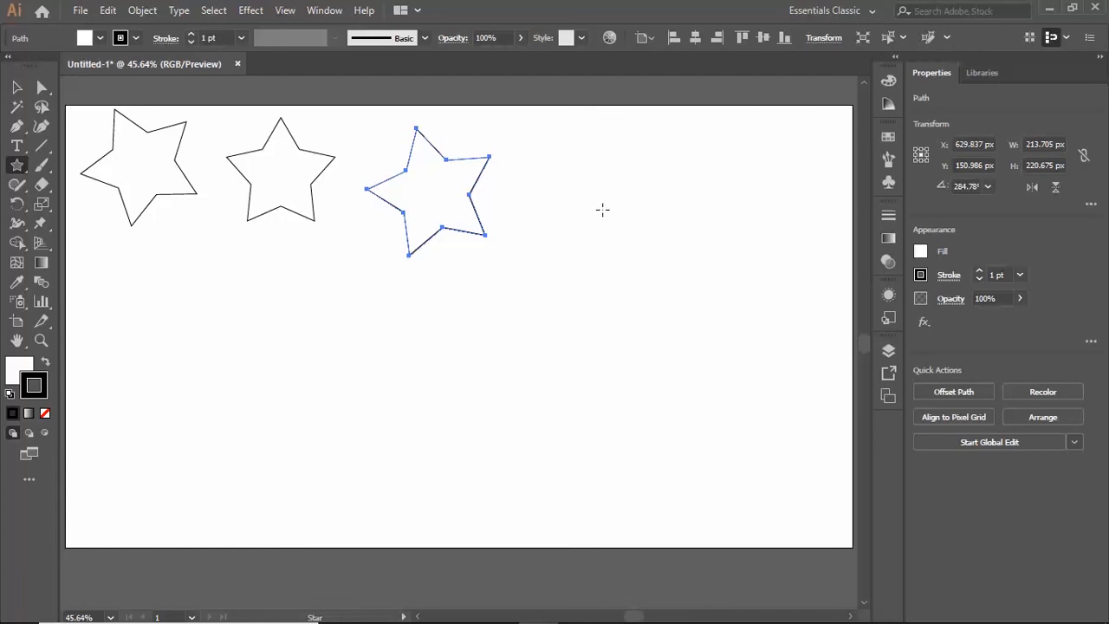
{"action": "left_click_drag", "start_coordinate": [602, 209], "coordinate": [653, 255]}
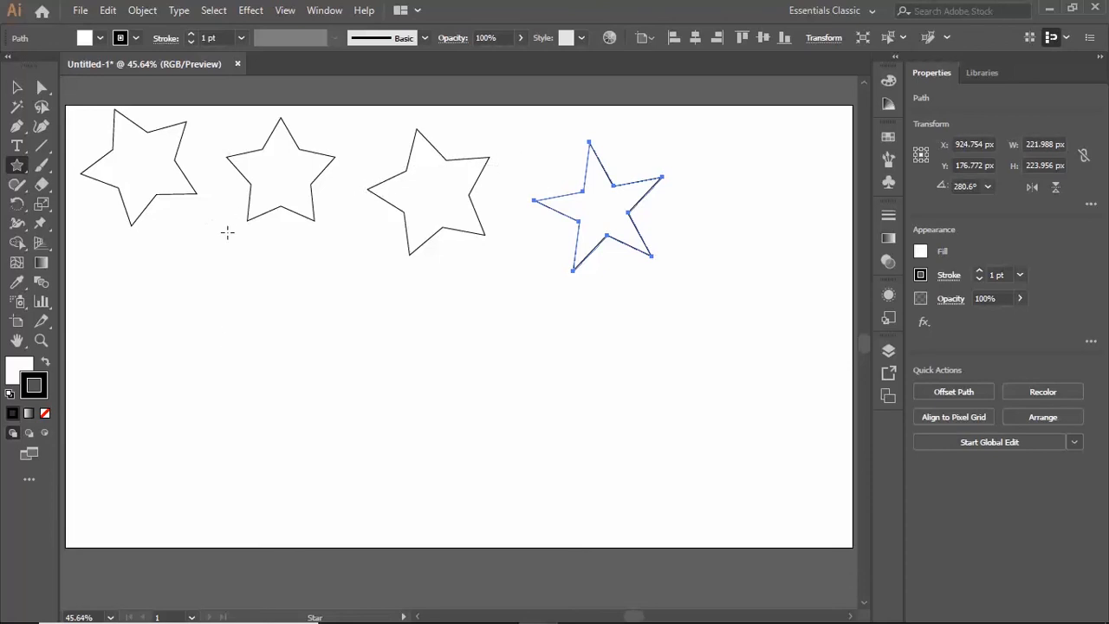
Draw a star about 274 by 306 px below the first star, varying its point count and ending with six points
{"action": "left_click_drag", "start_coordinate": [196, 355], "coordinate": [269, 403]}
{"action": "key", "text": "Up"}
{"action": "key", "text": "Up"}
{"action": "key", "text": "Up"}
{"action": "key", "text": "Up"}
{"action": "key", "text": "Up"}
{"action": "key", "text": "Up"}
{"action": "key", "text": "Up"}
{"action": "key", "text": "Up"}
{"action": "key", "text": "Up"}
{"action": "key", "text": "Up"}
{"action": "key", "text": "Down"}
{"action": "key", "text": "Down"}
{"action": "key", "text": "Down"}
{"action": "key", "text": "Down"}
{"action": "key", "text": "Down"}
{"action": "key", "text": "Down"}
{"action": "key", "text": "Down"}
{"action": "key", "text": "Down"}
{"action": "key", "text": "Down"}
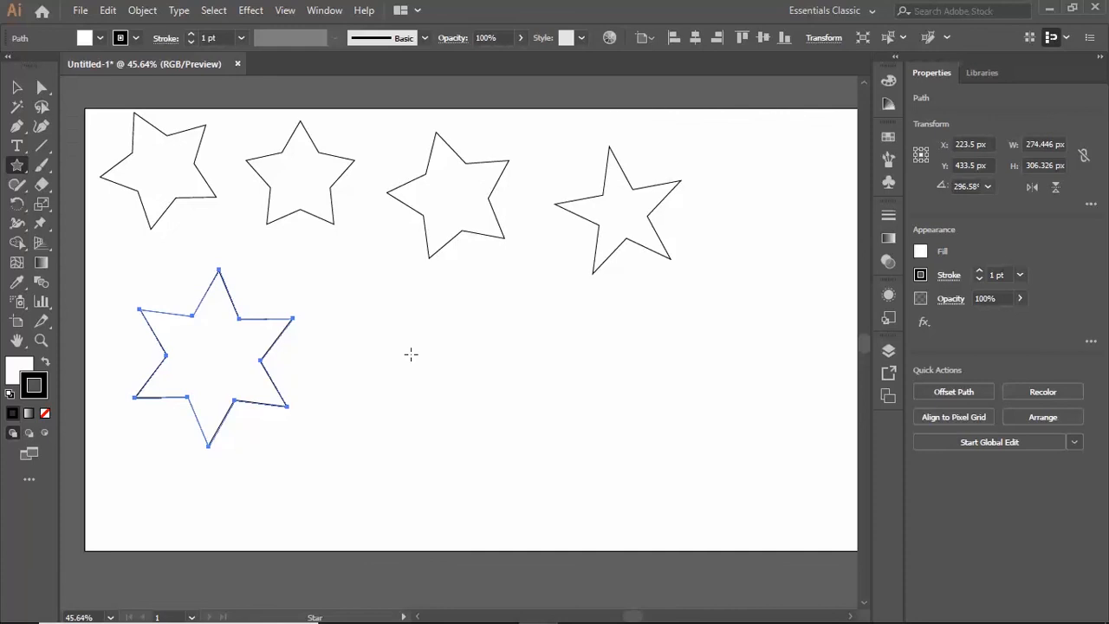
Draw a large six-pointed star about 536 by 562 px in the middle of the artboard
{"action": "left_click_drag", "start_coordinate": [410, 353], "coordinate": [463, 396]}
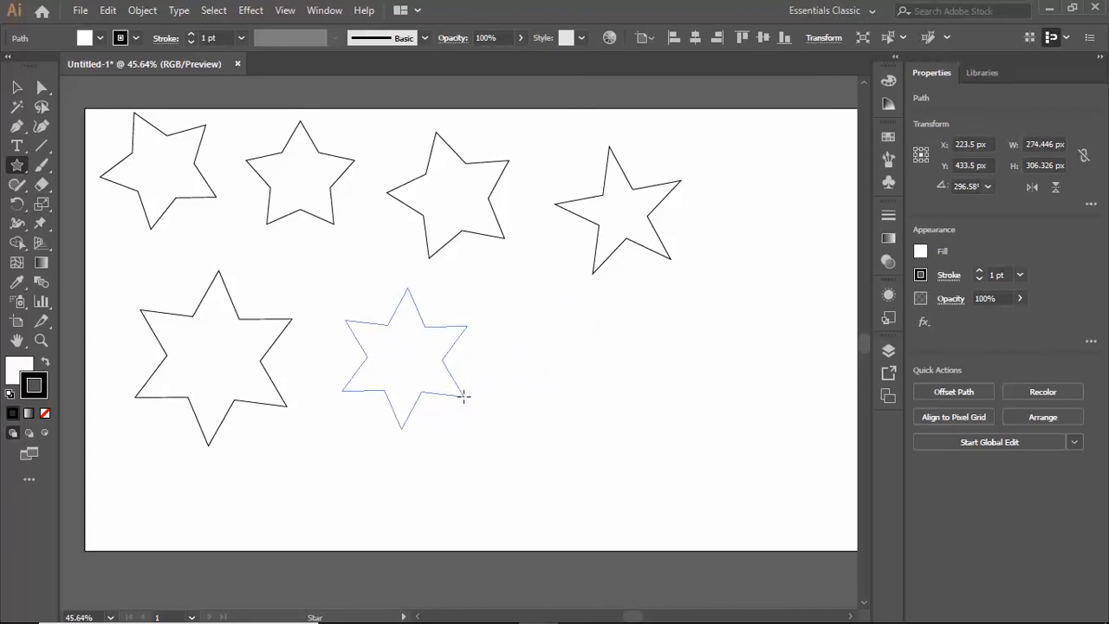
{"action": "left_click_drag", "start_coordinate": [464, 395], "coordinate": [440, 373]}
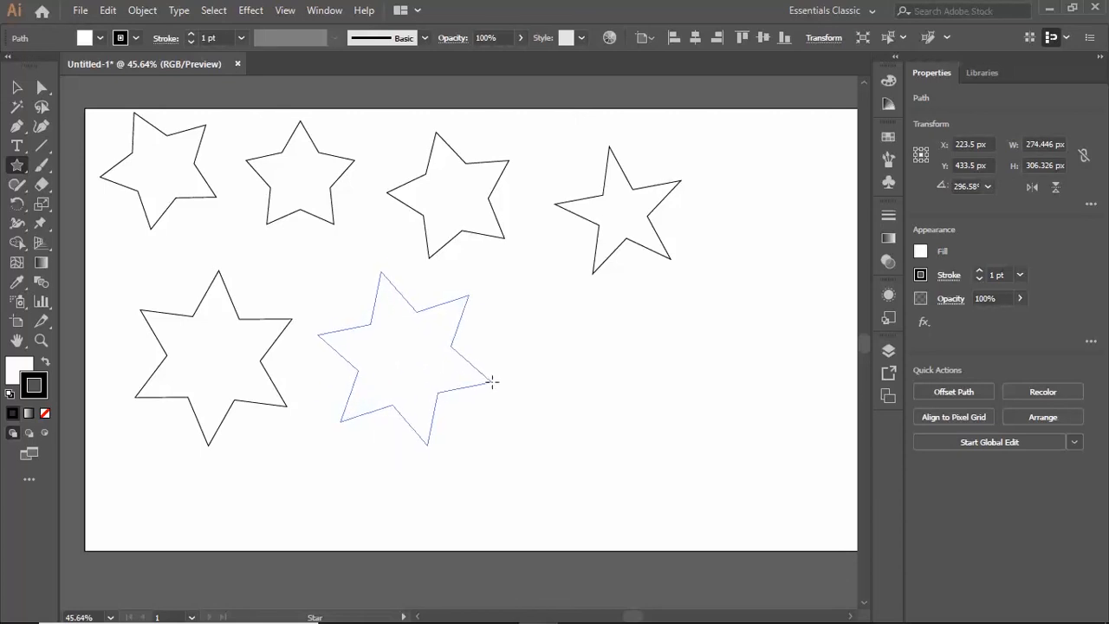
{"action": "left_click_drag", "start_coordinate": [498, 384], "coordinate": [559, 415]}
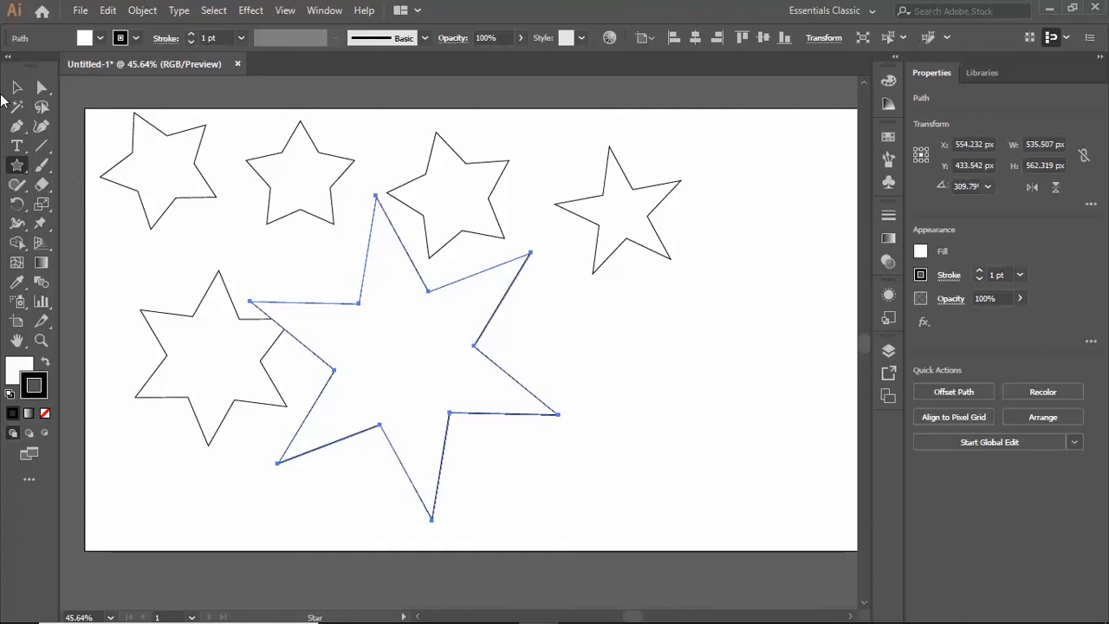
Draw a hexagon about 226 by 228 px below the fourth star of the top row with the Polygon tool
{"action": "left_click", "coordinate": [20, 169]}
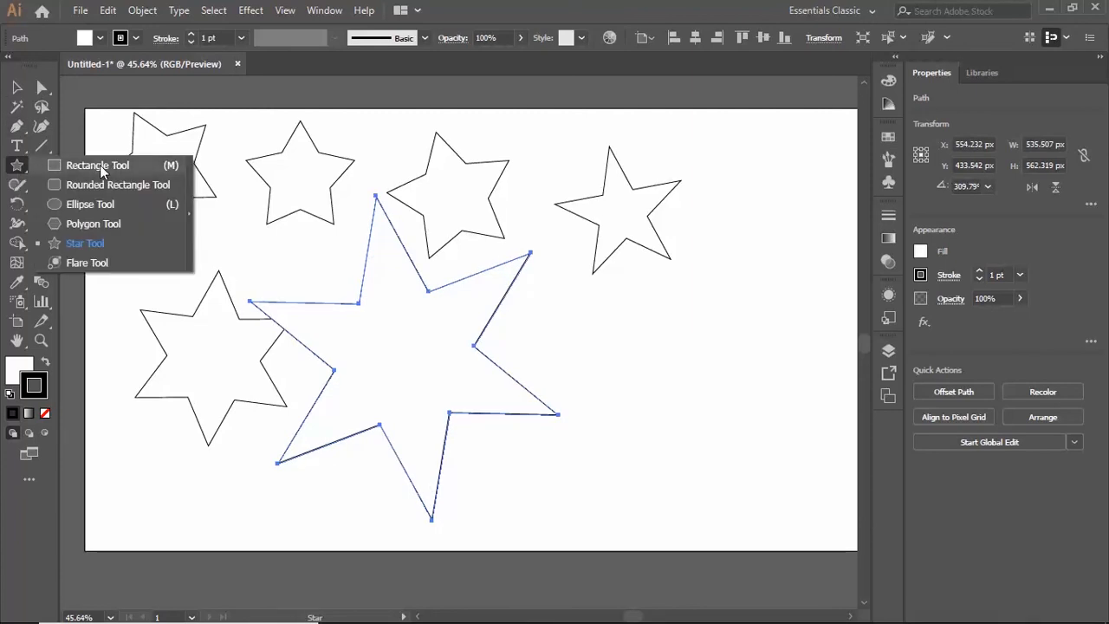
{"action": "left_click", "coordinate": [94, 224]}
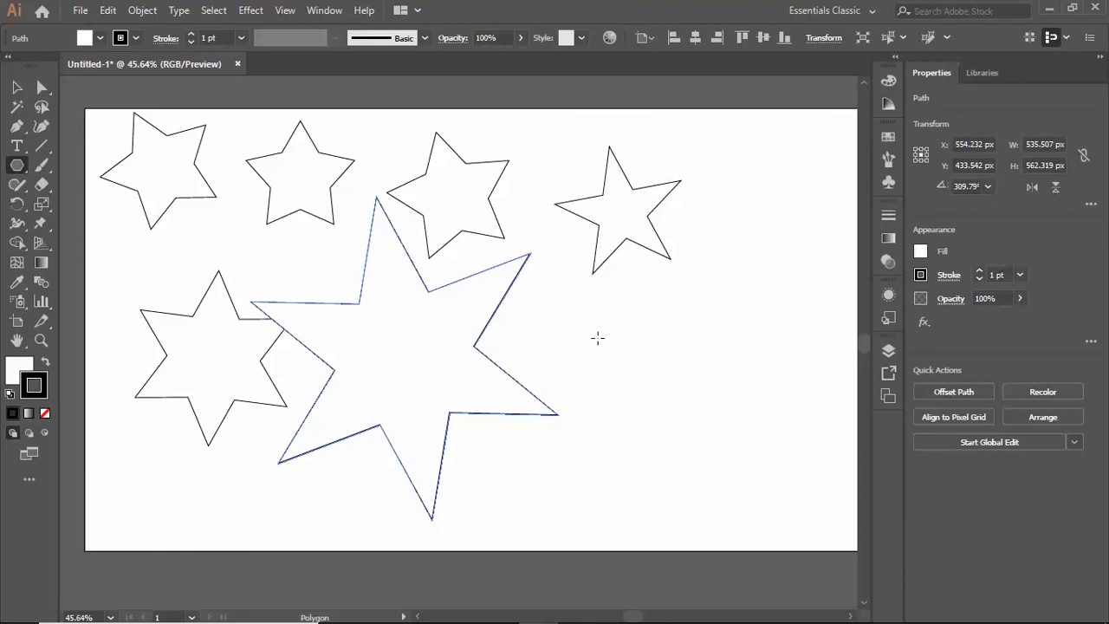
{"action": "left_click_drag", "start_coordinate": [600, 340], "coordinate": [646, 387]}
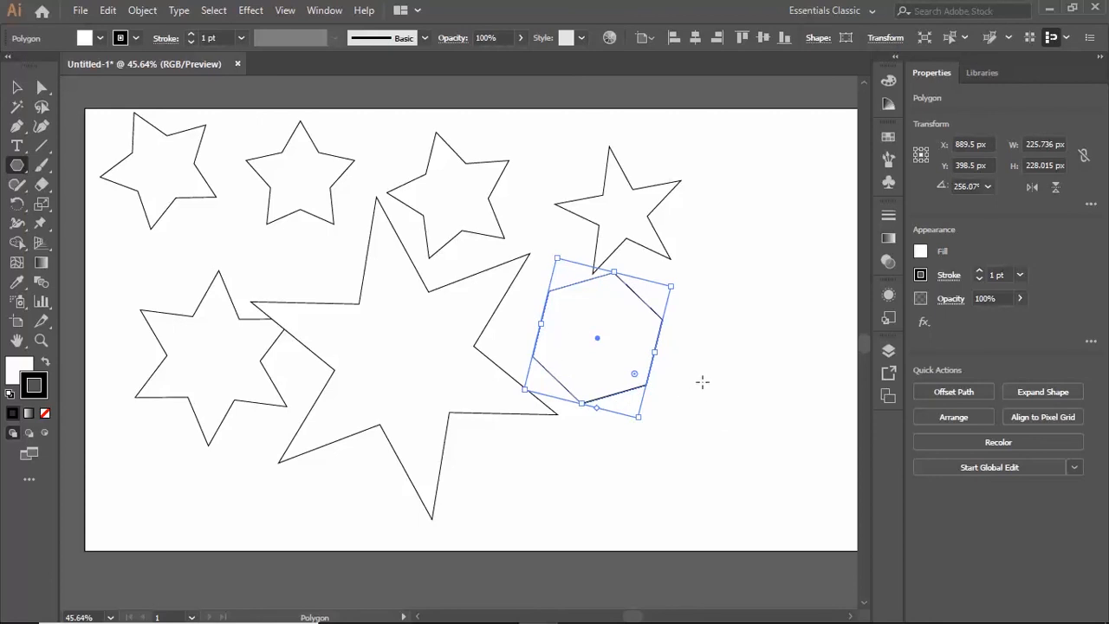
Draw a larger polygon about 346 by 374 px overlapping the small hexagon, varying its side count and ending with six sides
{"action": "mouse_move", "coordinate": [701, 382]}
{"action": "left_mouse_down"}
{"action": "mouse_move", "coordinate": [745, 470]}
{"action": "mouse_move", "coordinate": [790, 433]}
{"action": "mouse_move", "coordinate": [787, 448]}
{"action": "left_mouse_up"}
{"action": "key", "text": "Up"}
{"action": "key", "text": "Up"}
{"action": "key", "text": "Up"}
{"action": "key", "text": "Up"}
{"action": "key", "text": "Up"}
{"action": "key", "text": "Up"}
{"action": "key", "text": "Down"}
{"action": "key", "text": "Down"}
{"action": "key", "text": "Down"}
{"action": "key", "text": "Down"}
{"action": "key", "text": "Down"}
{"action": "key", "text": "Down"}
{"action": "key", "text": "Down"}
{"action": "key", "text": "Down"}
{"action": "key", "text": "Down"}
{"action": "key", "text": "Up"}
{"action": "key", "text": "Up"}
{"action": "key", "text": "Up"}
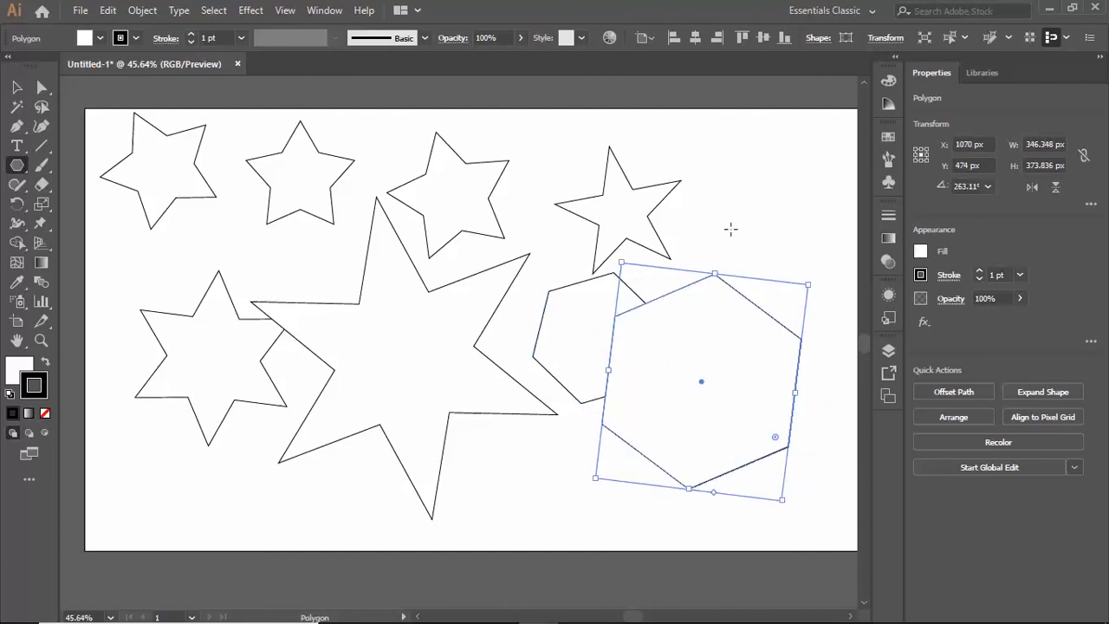